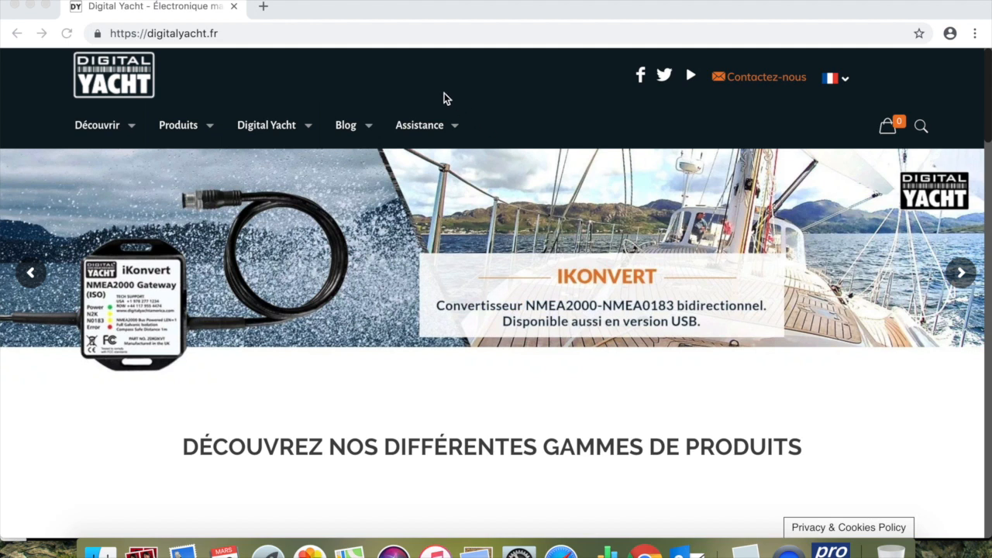
- Find ProAIS2 V1.10 Windows Zip in the Digital Yacht site's product software list and open its download page
left_click(430, 128)
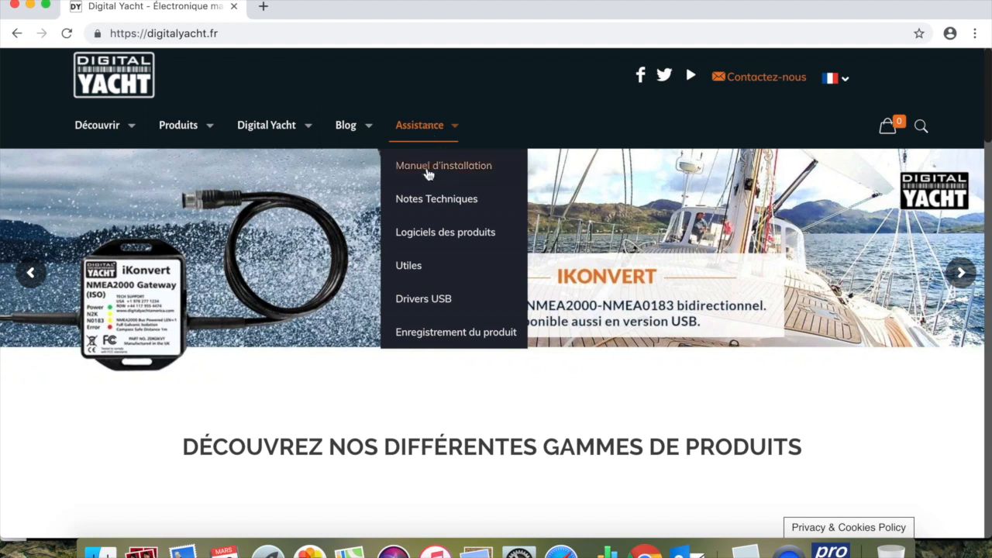
left_click(430, 245)
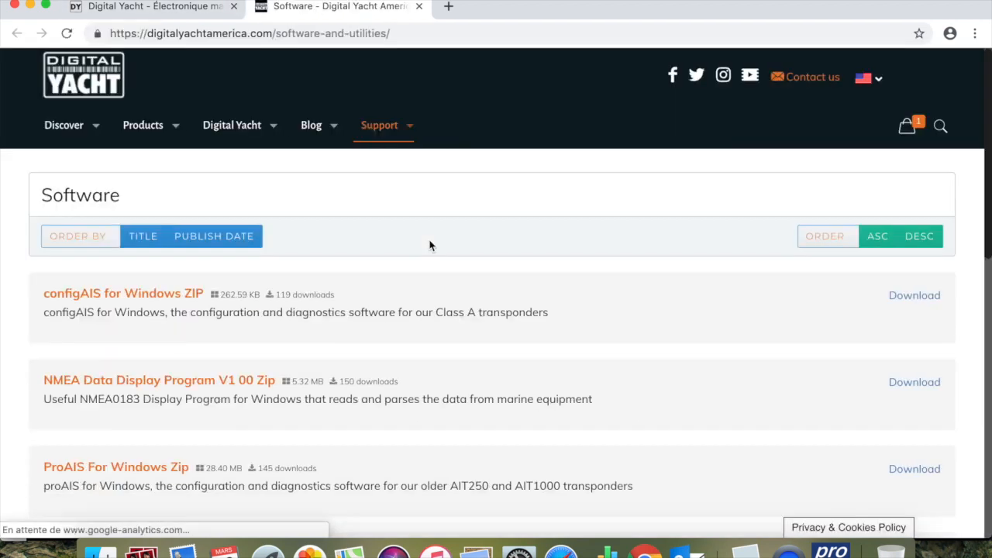
scroll(430, 245, "down", 5)
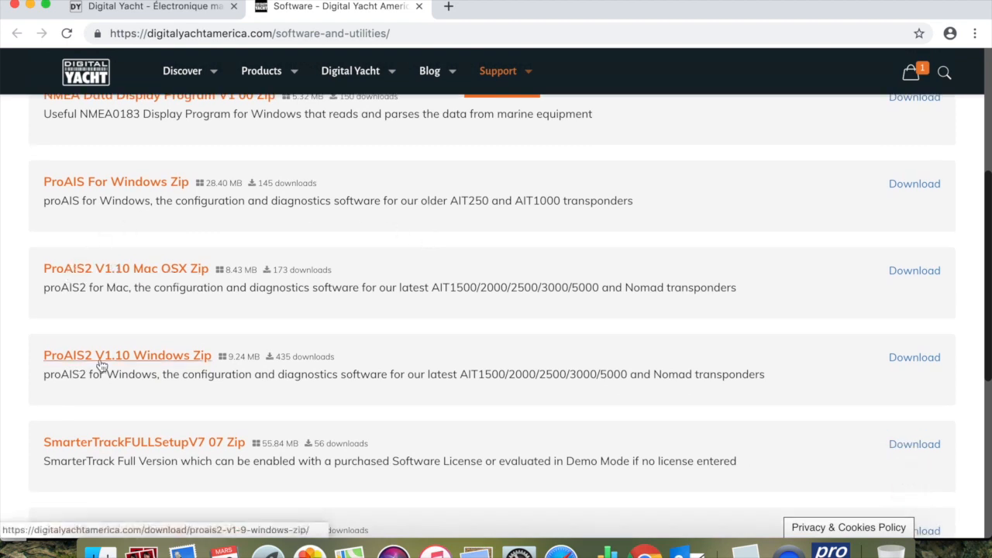
left_click(173, 358)
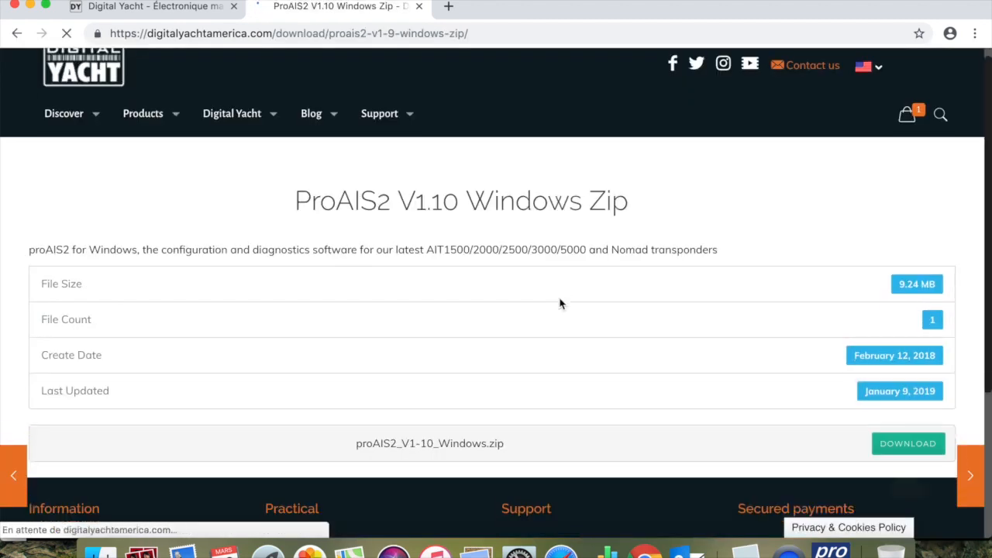
scroll(560, 304, "down", 2)
left_click(910, 334)
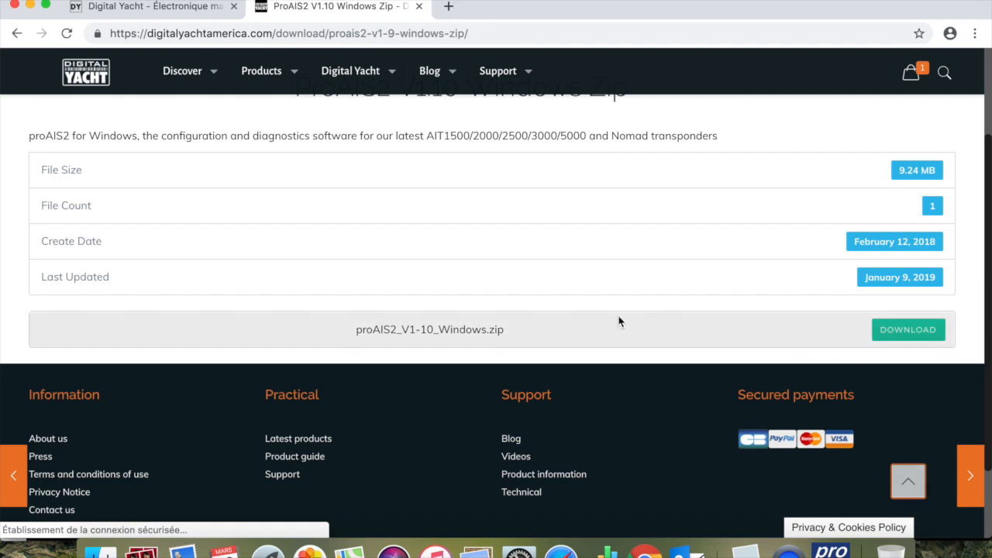
scroll(619, 321, "up", 3)
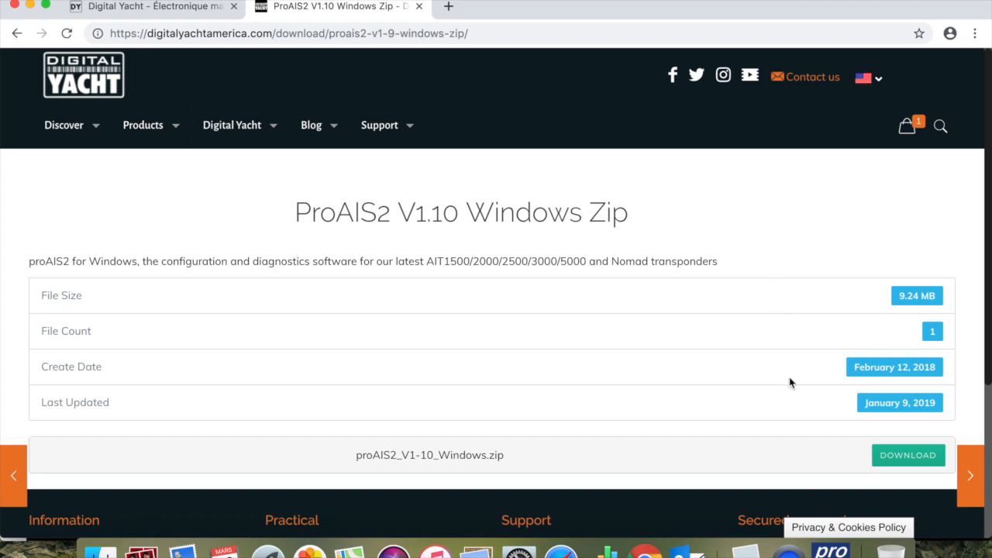
- Switch to proAIS2 and connect to the AIS transponder on serial port /dev/cu.usbmodem48E2437E31311
left_click(831, 552)
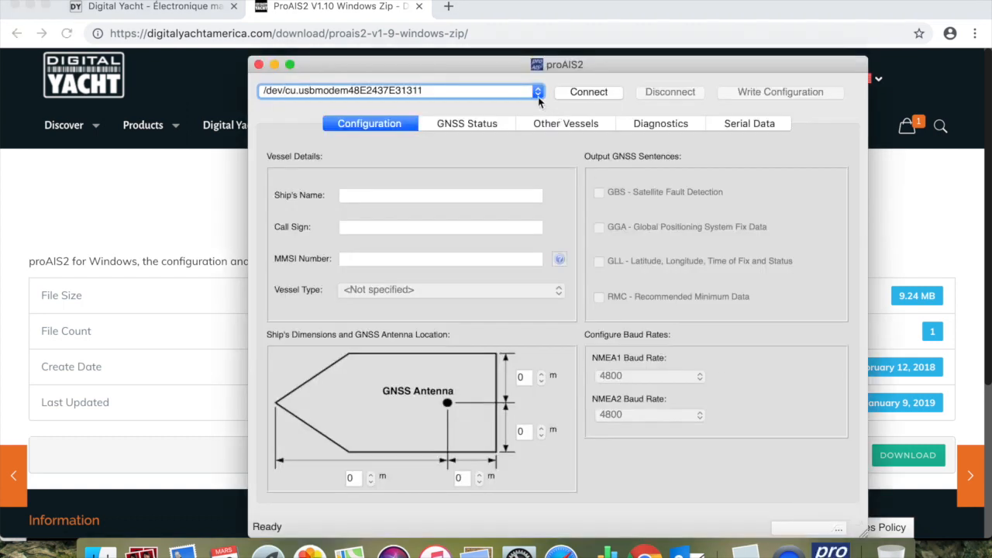
left_click(538, 92)
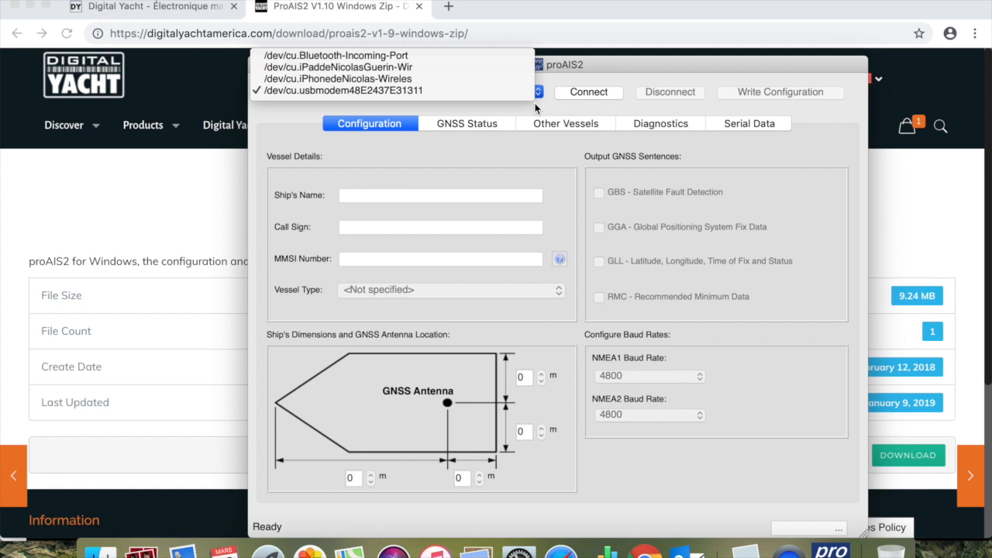
left_click(435, 91)
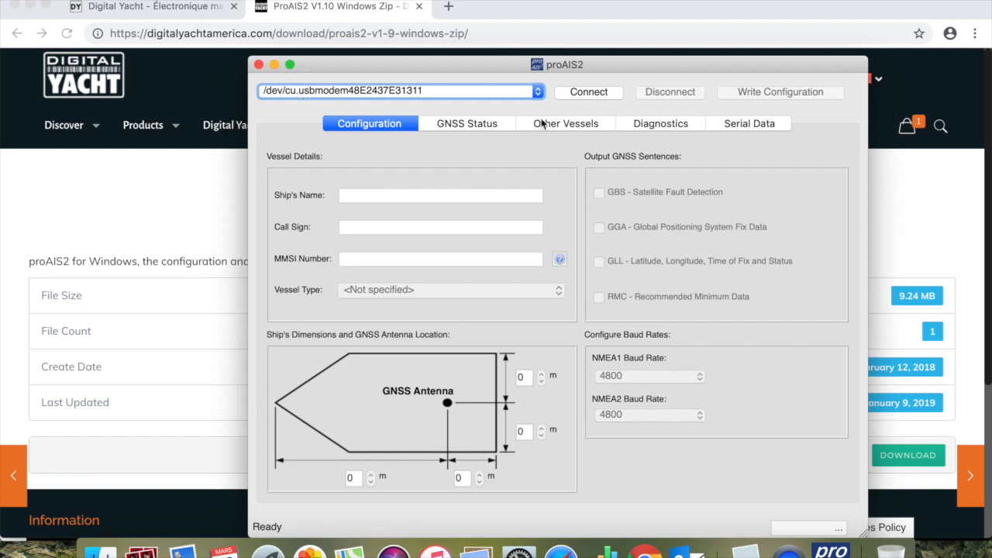
left_click(585, 93)
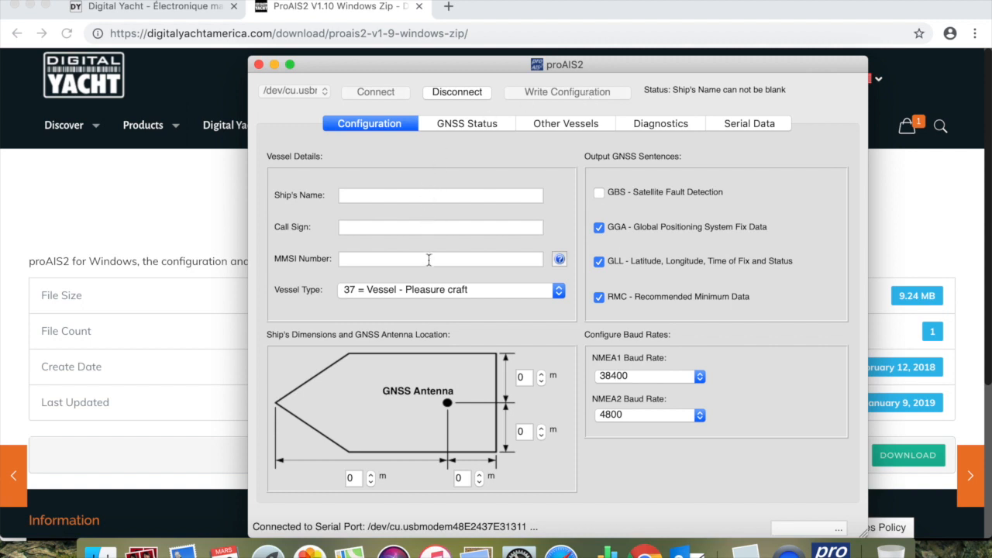
- Enter DIGITAL YACHT TEST as the ship's name in the vessel details
left_click(421, 197)
type("Digit")
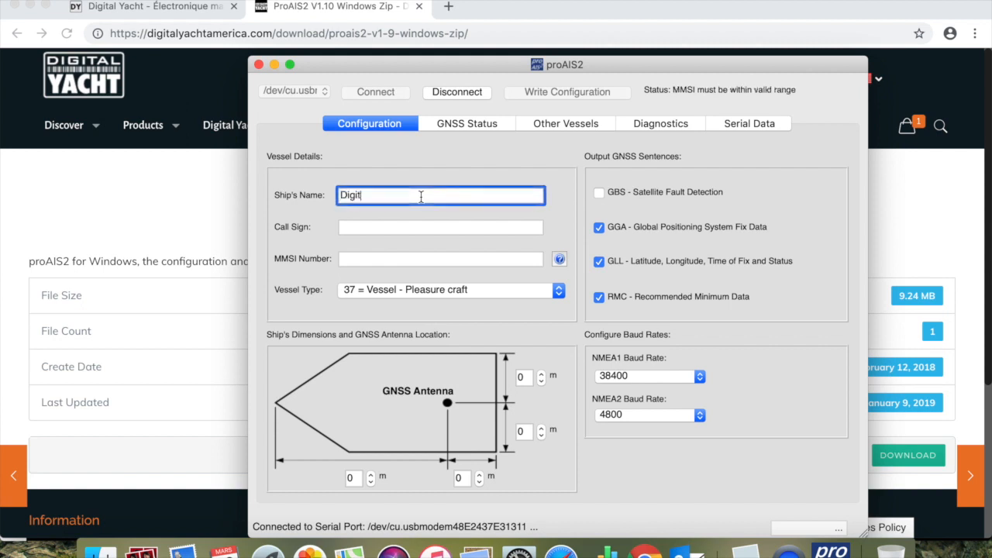
type("al Yacht Test")
key("Tab")
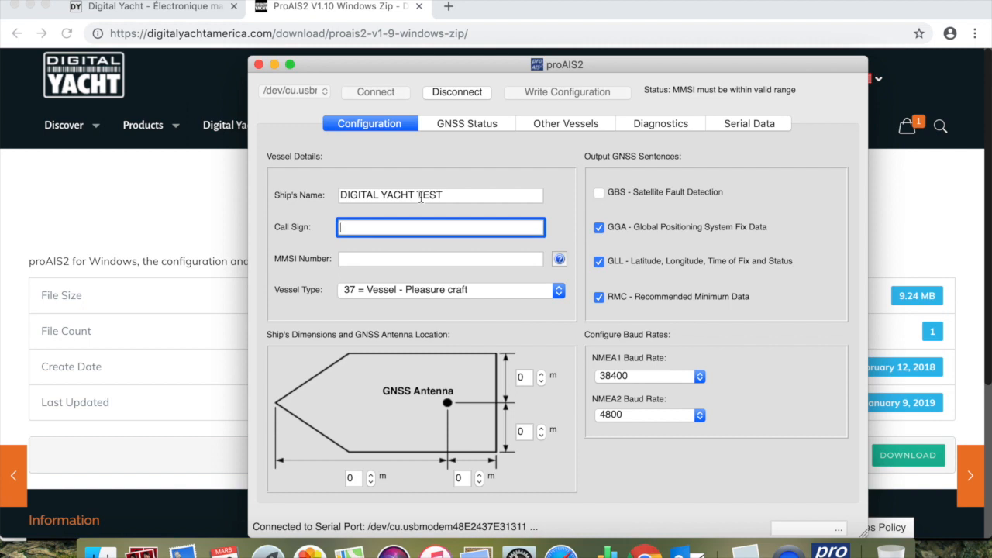
- Enter the vessel's nine-digit MMSI number and set the vessel type to 36 = Vessel - Sailing
left_click(420, 263)
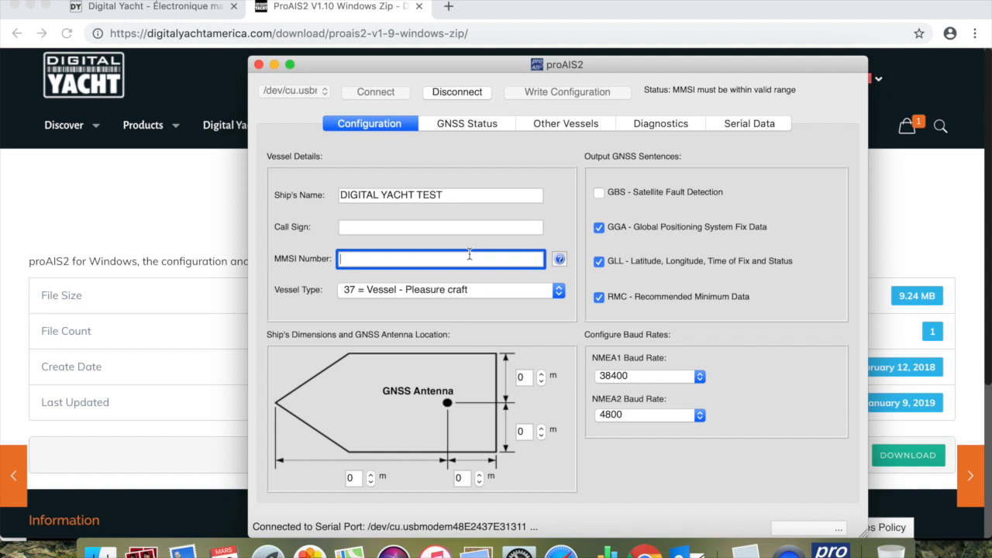
type("2358")
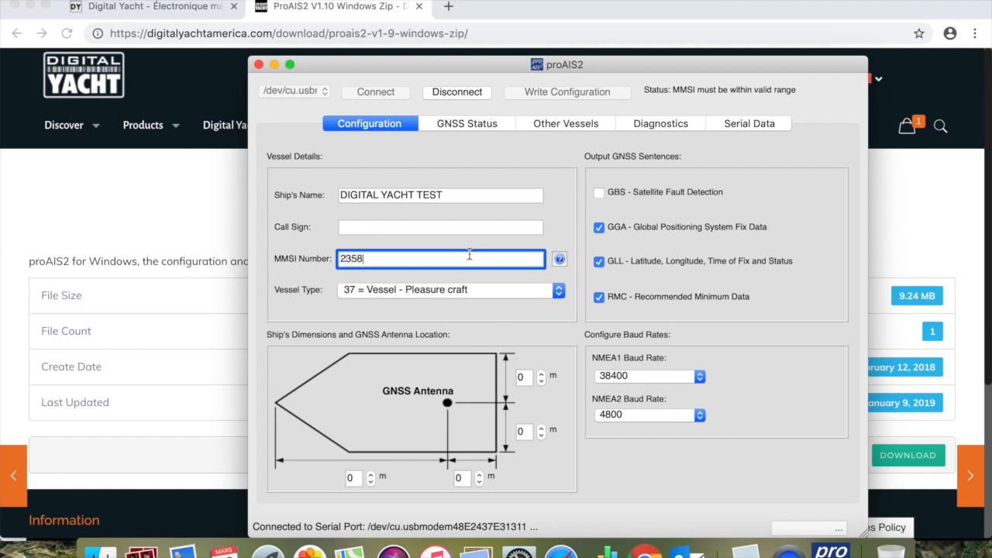
type("99912")
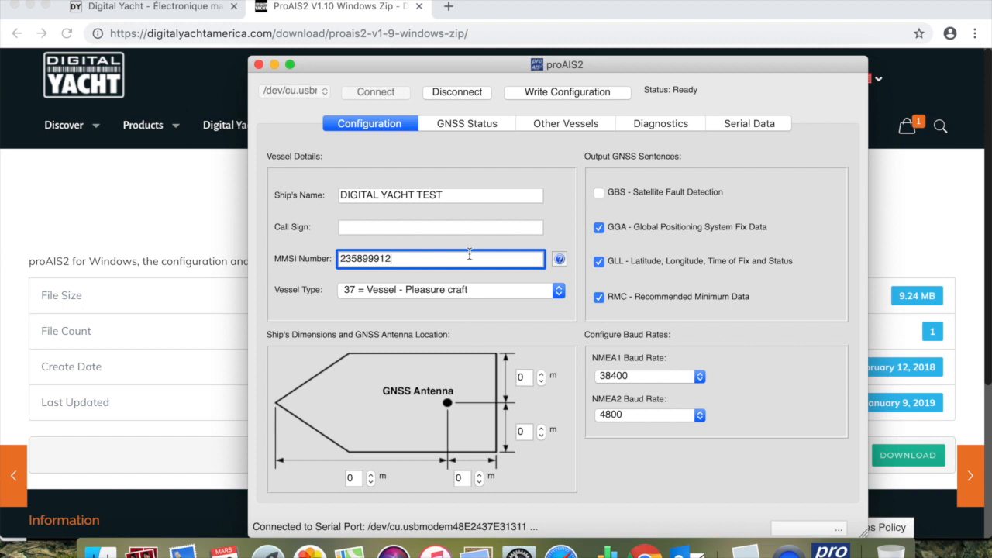
left_click(526, 291)
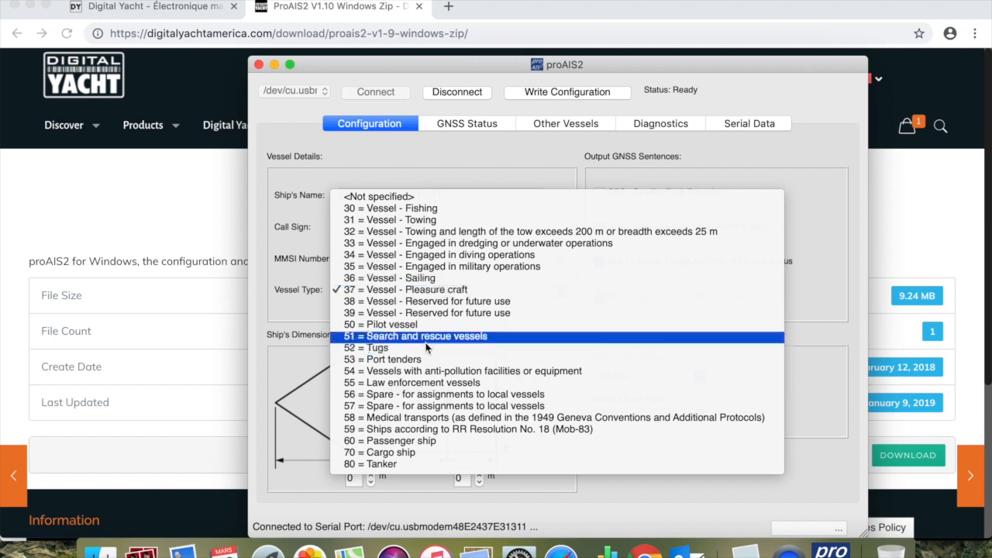
left_click(445, 283)
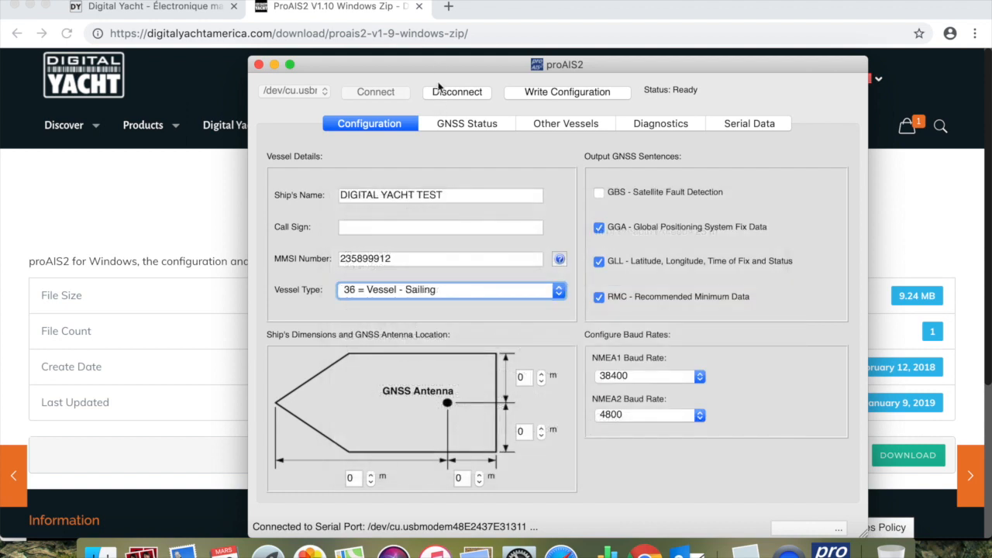
- Set the GNSS antenna distances to 2 m from each side, 2 m from the stern and 8 m from the bow
left_click_drag(437, 63, 428, 64)
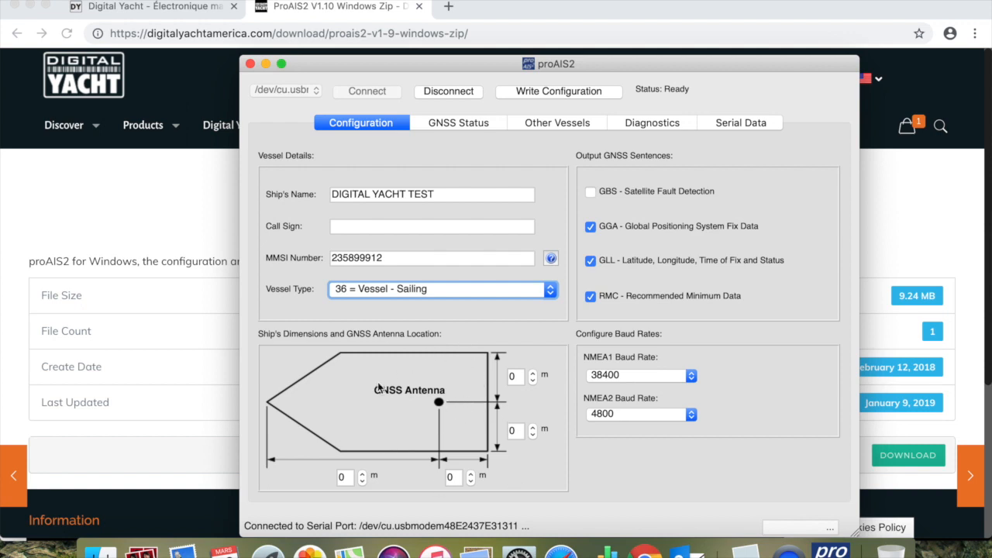
left_click(532, 373)
left_click(532, 374)
left_click(532, 374)
left_click(532, 380)
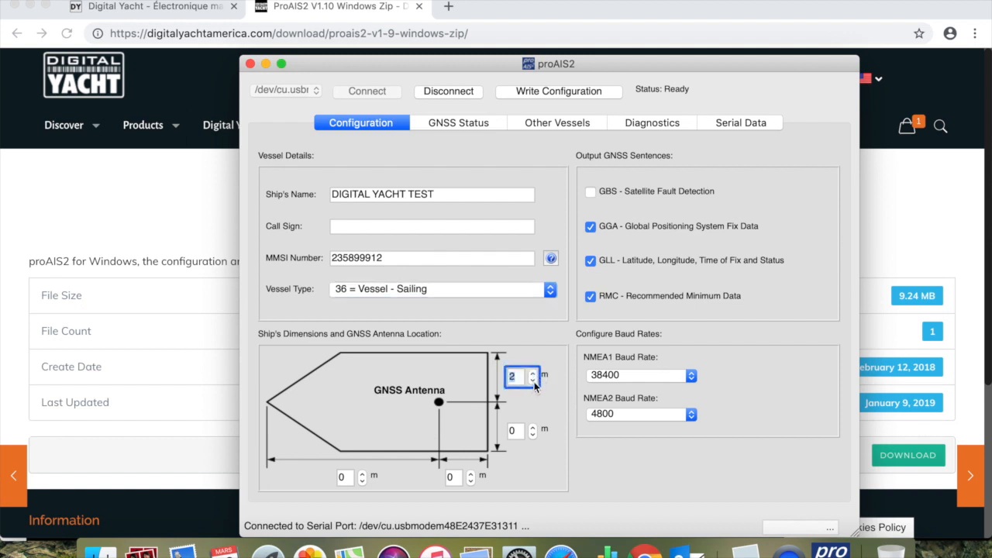
left_click(532, 428)
left_click(532, 428)
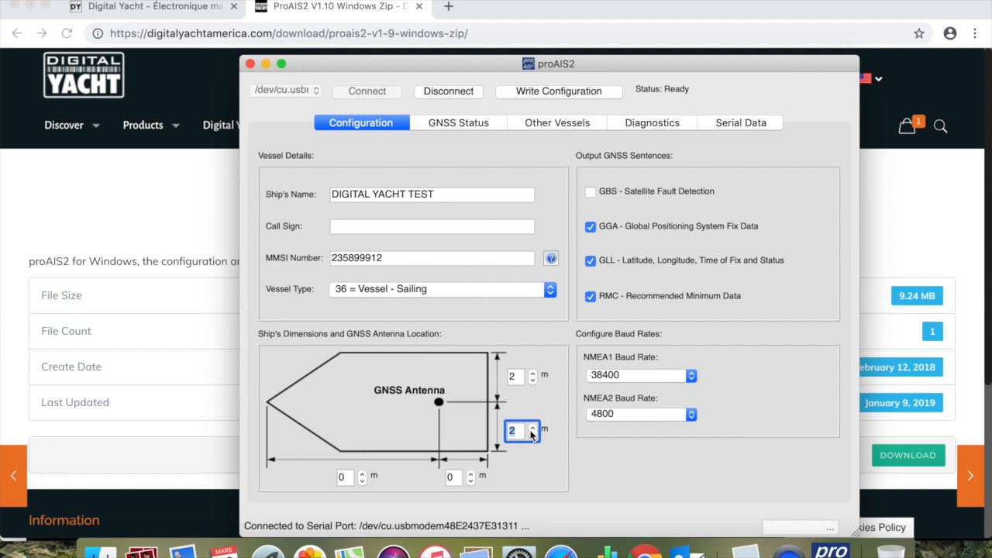
left_click(471, 474)
left_click(470, 474)
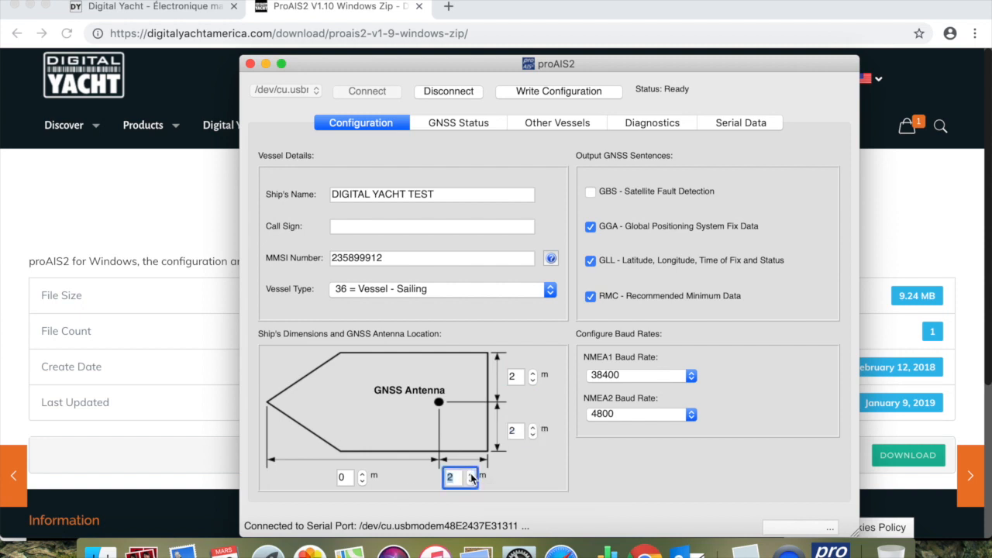
left_click(363, 478)
left_click(362, 477)
left_click(363, 475)
left_click(363, 475)
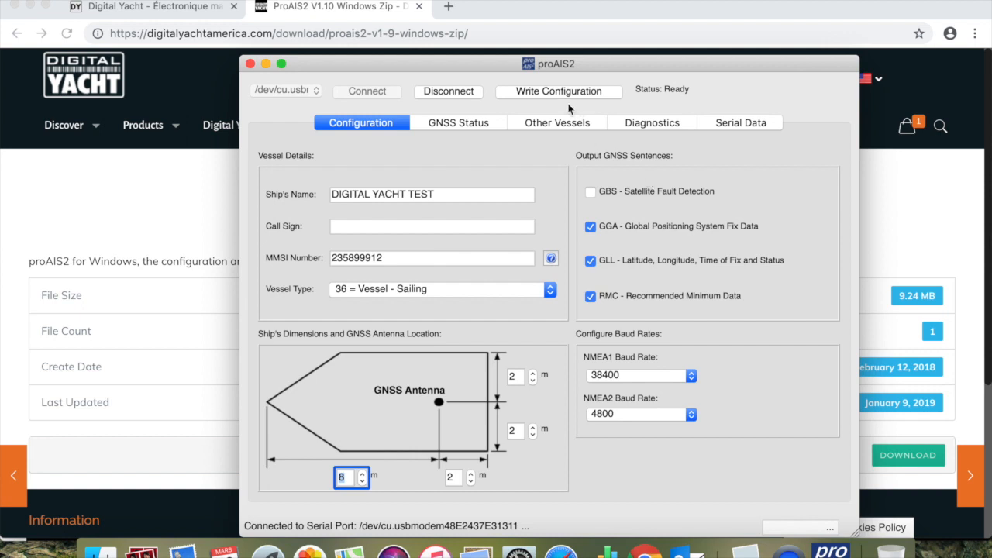
- Write the configuration to the AIS unit and confirm programming the MMSI number
left_click(547, 90)
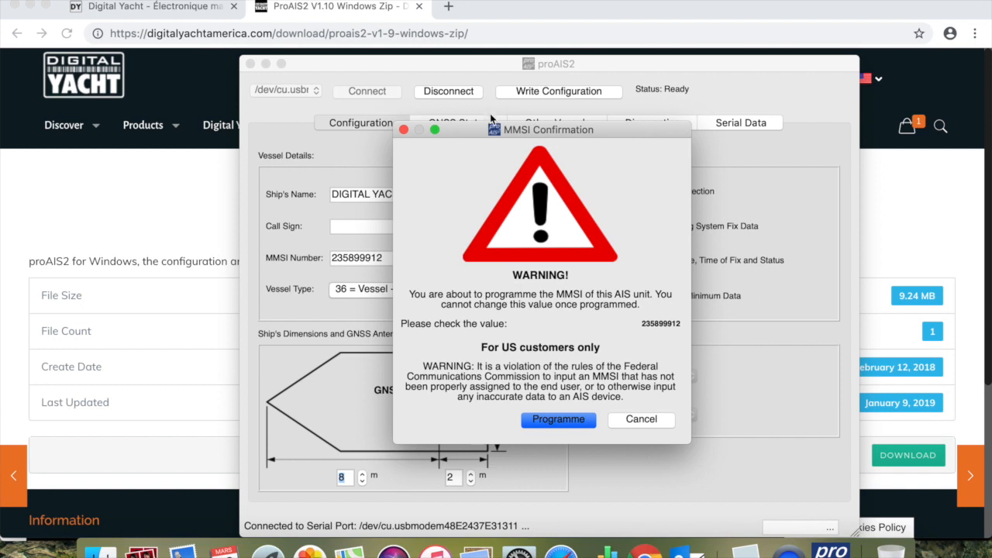
left_click_drag(472, 136, 500, 117)
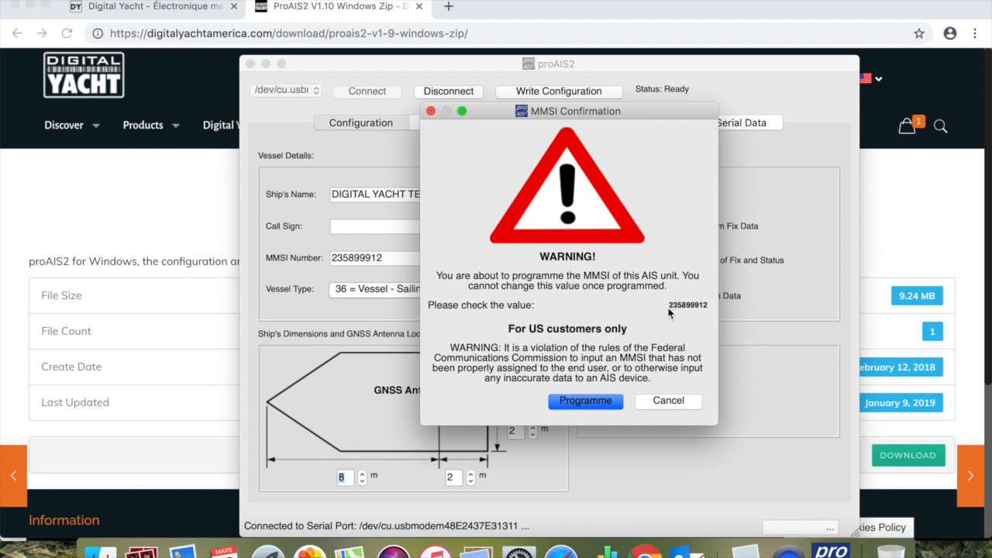
left_click(589, 402)
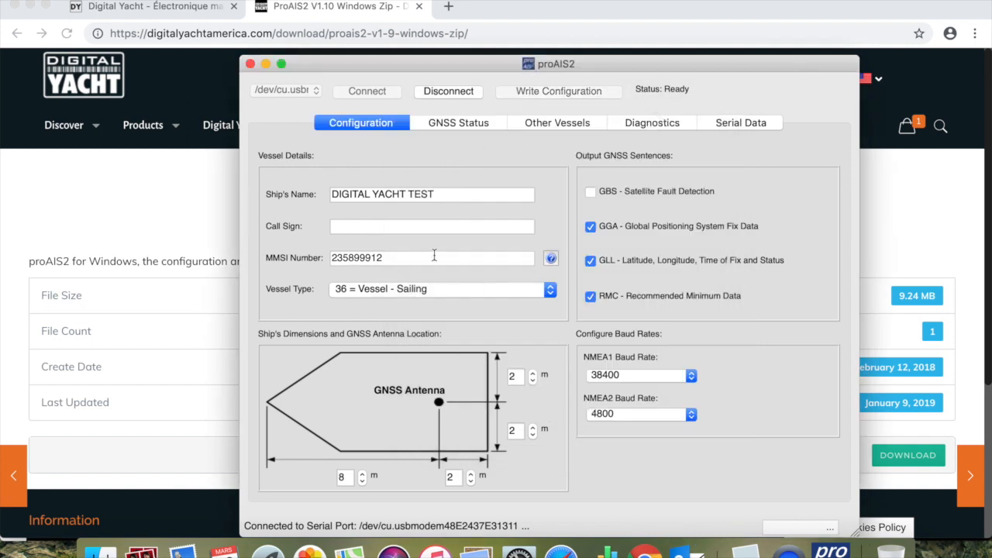
left_click(418, 228)
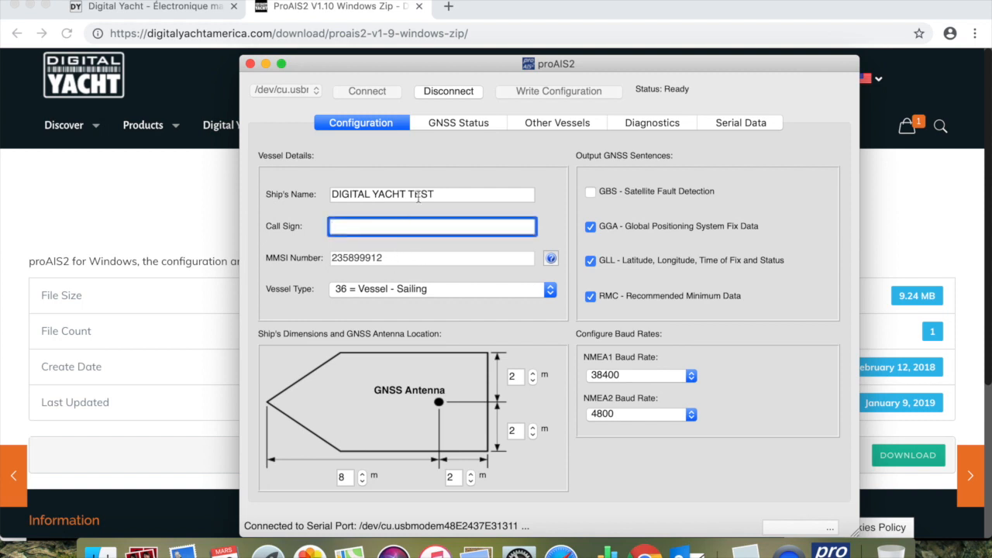
left_click(442, 195)
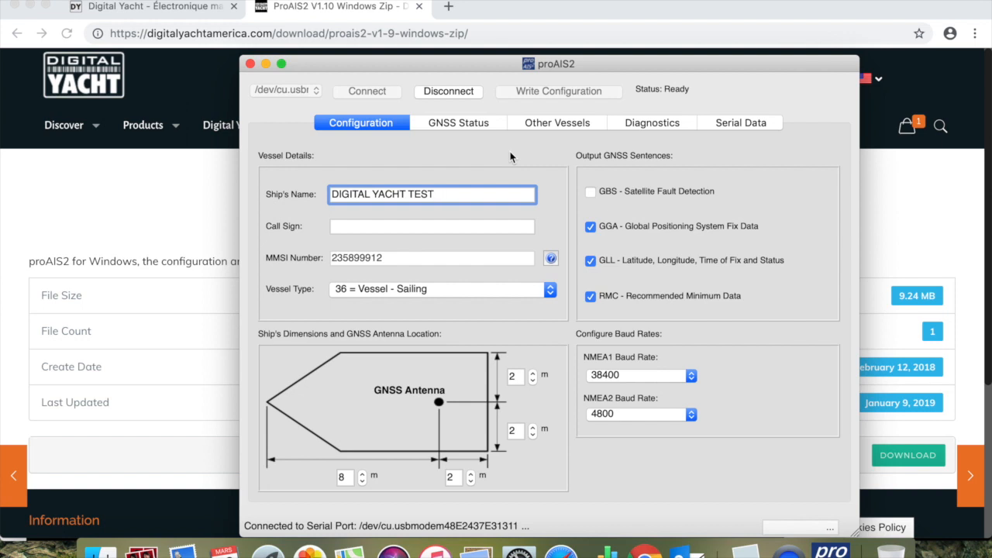
- Examine the transponder's diagnostics checklist, its GNSS satellite signal status and the written vessel configuration
left_click(668, 127)
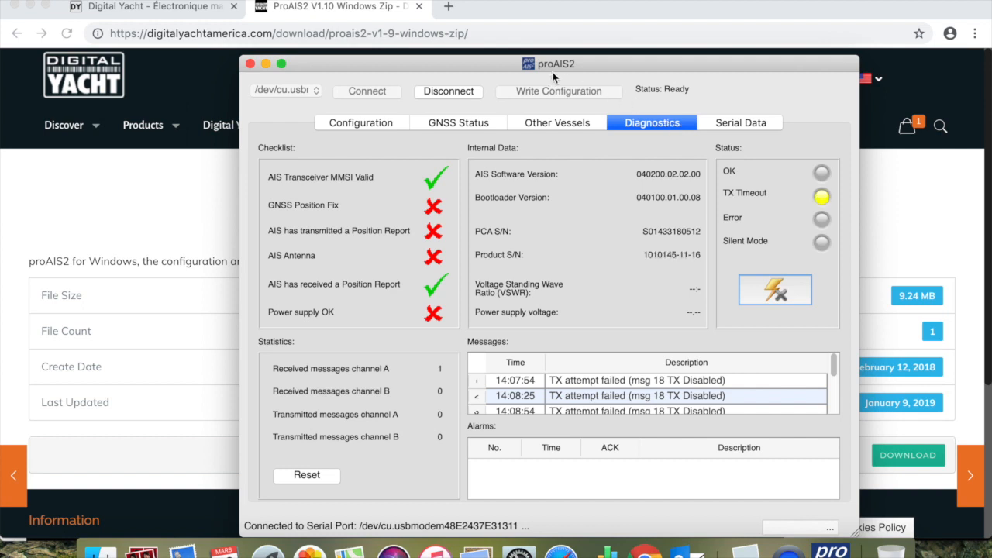
left_click_drag(576, 67, 540, 40)
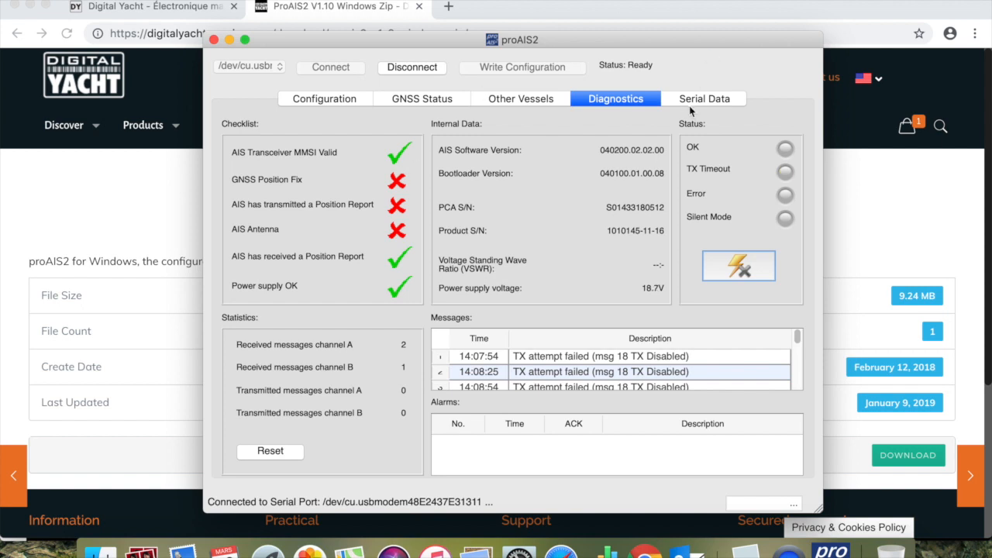
left_click(447, 100)
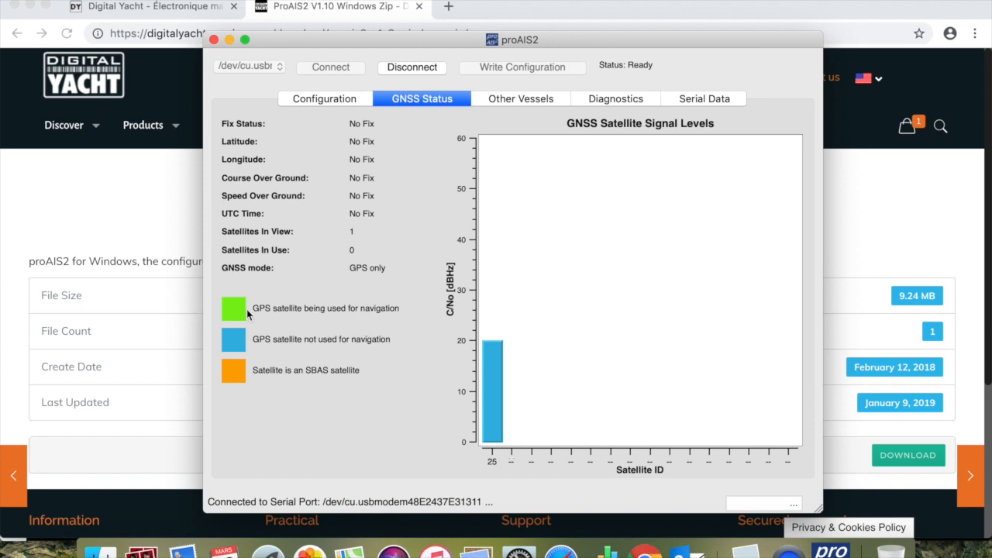
left_click(328, 97)
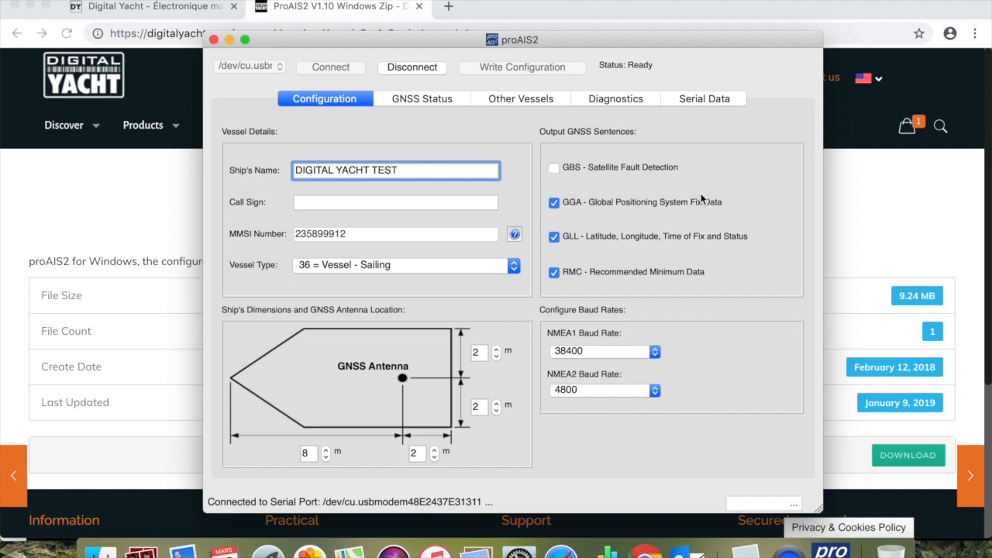
left_click(601, 105)
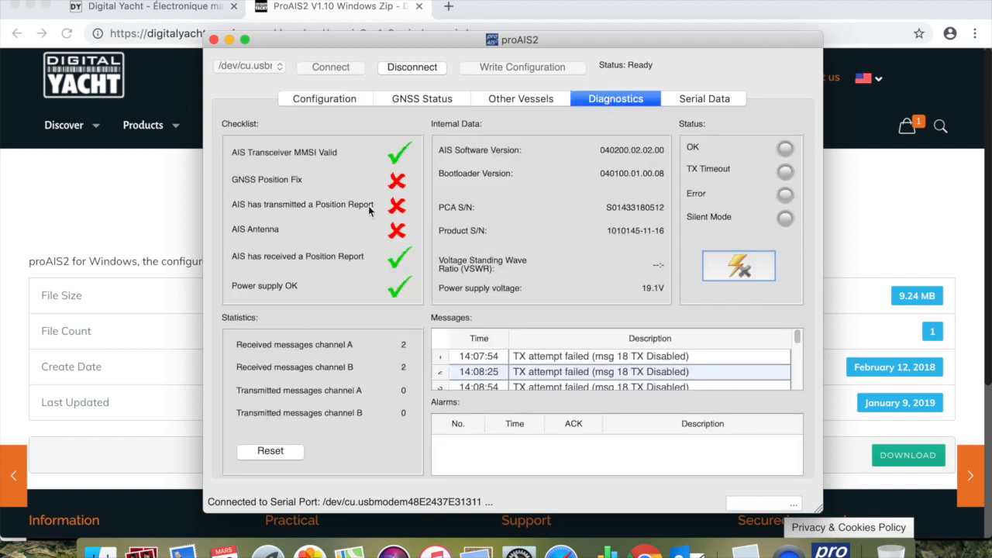